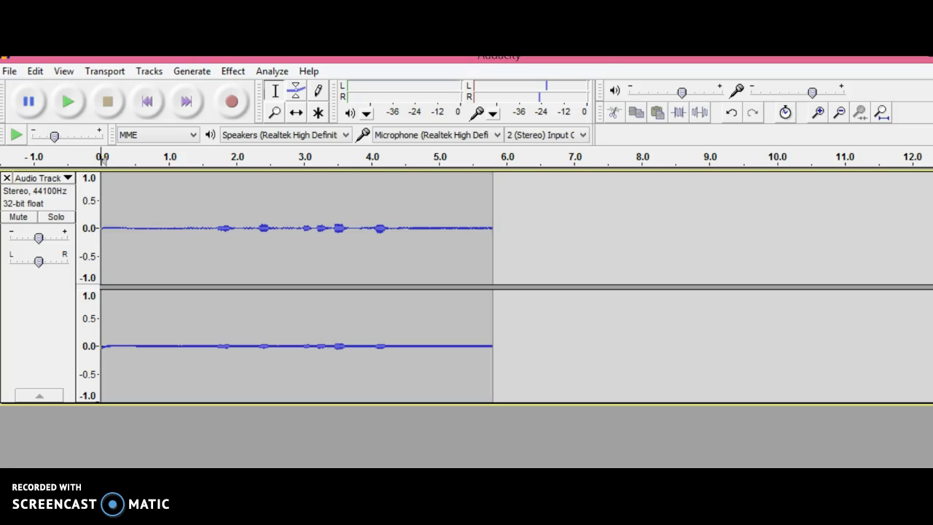
Step: Start Save Project As from the File menu and accept the .aup project-file warning
click(10, 73)
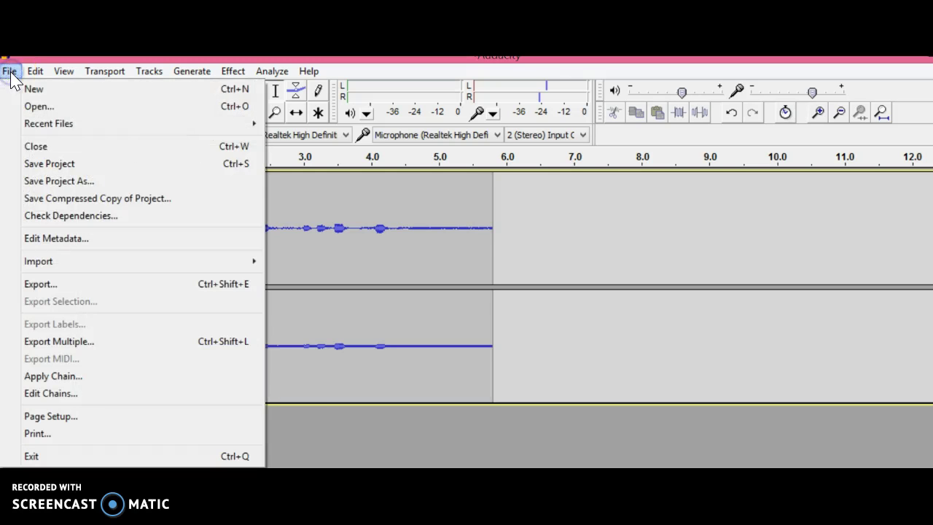
click(45, 183)
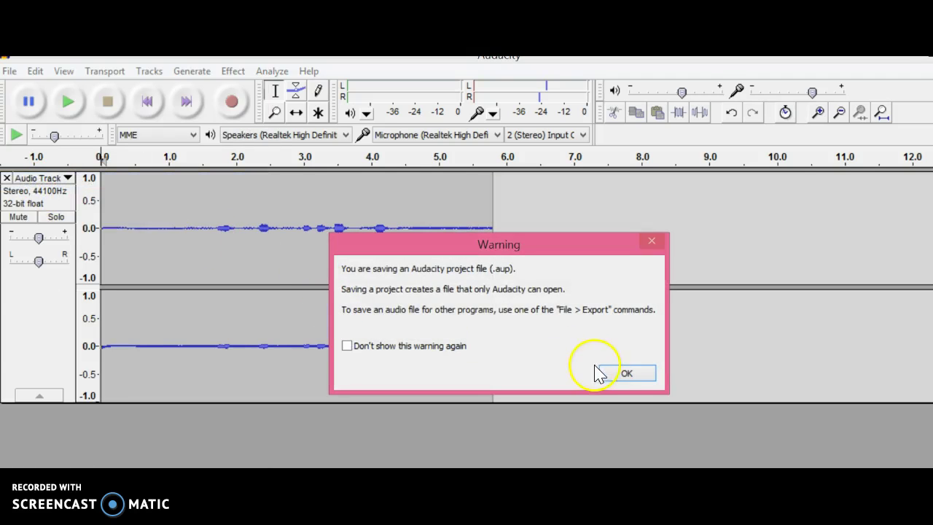
click(637, 373)
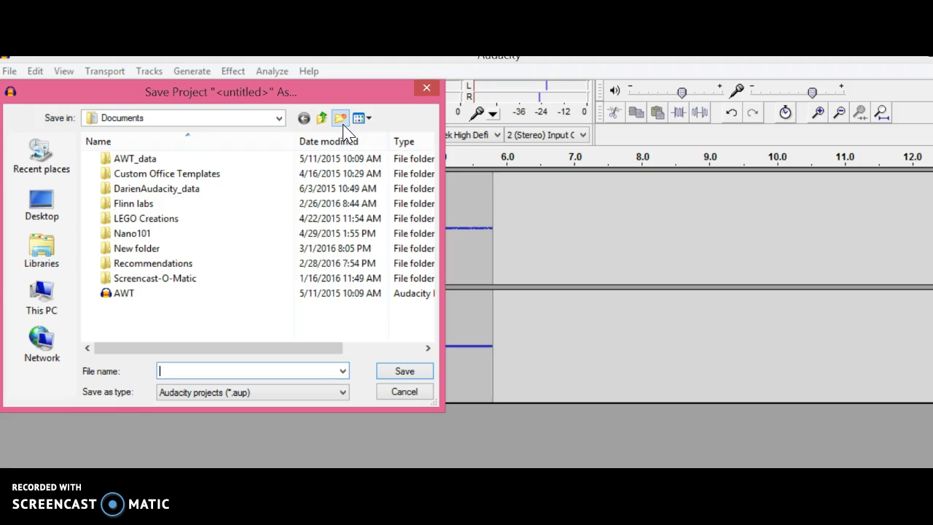
Step: Create a new folder named 'Audacity Project' in Documents and open it
click(343, 121)
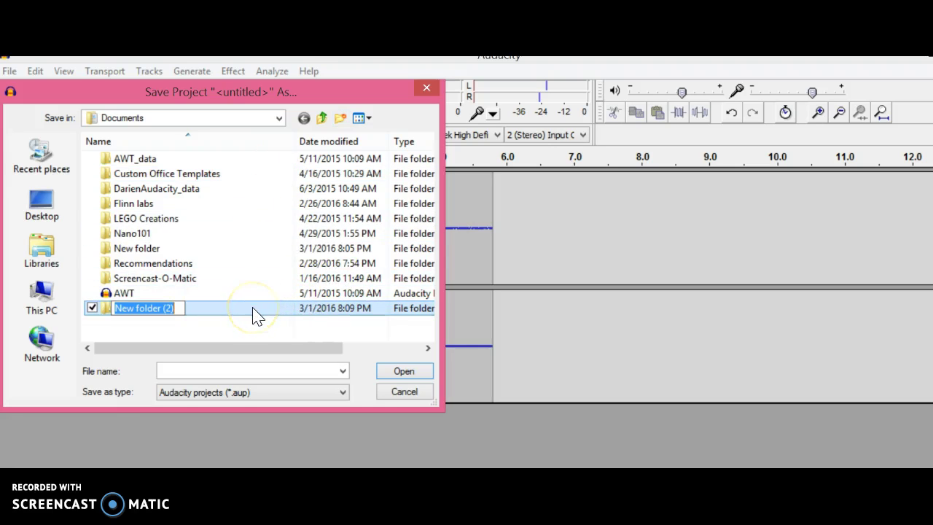
text(Au)
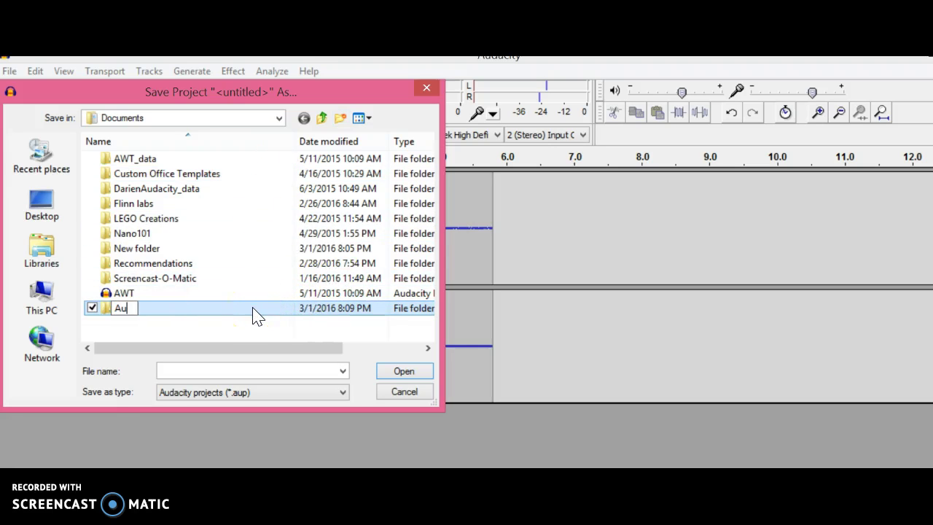
text(dacity Project)
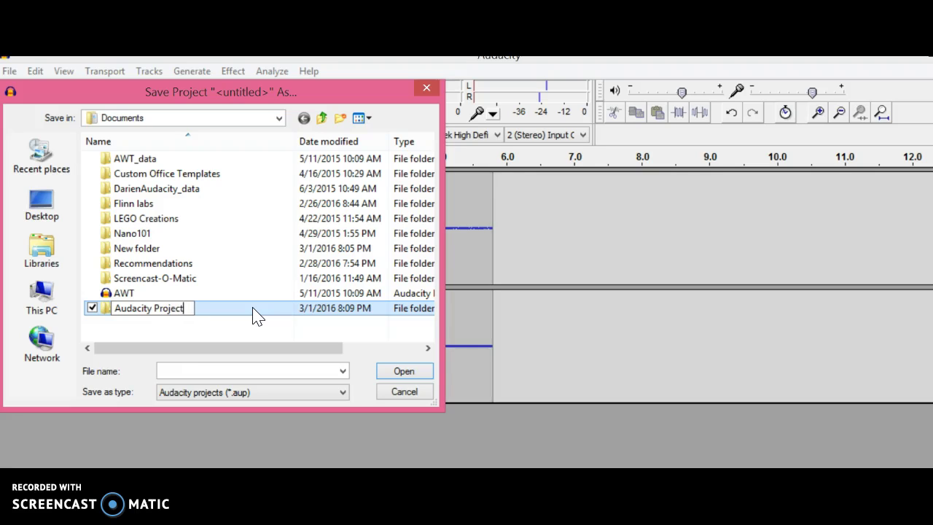
click(253, 313)
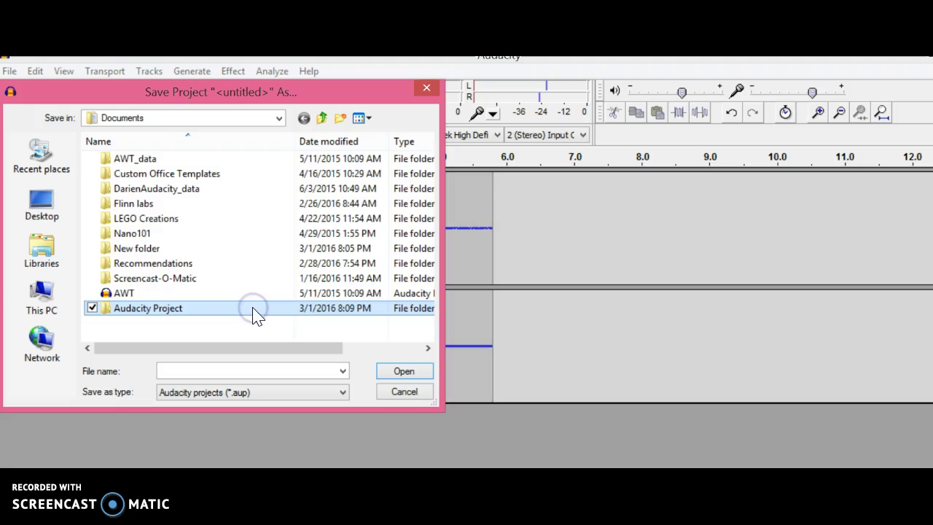
double_click(252, 313)
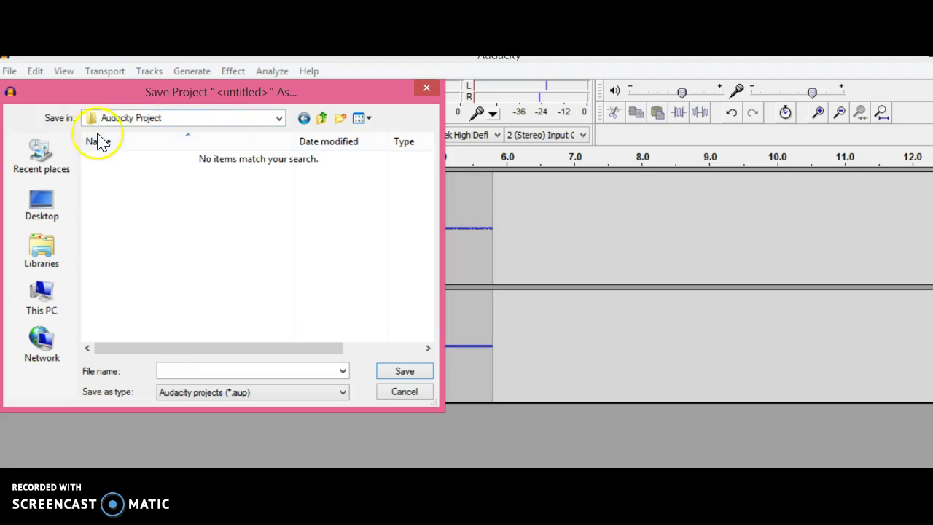
Step: Save the project there under the name 'Audacity Workshop'
click(260, 372)
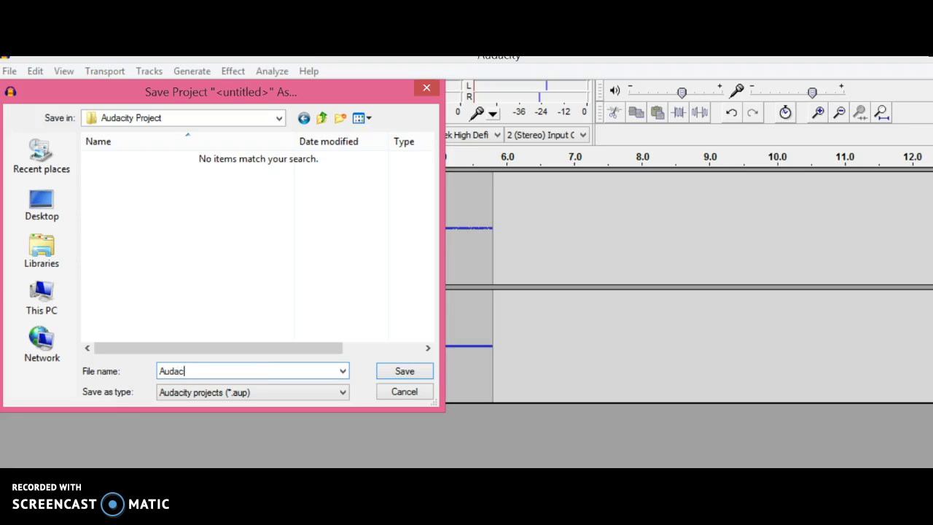
text(Audacity Workshop)
click(405, 374)
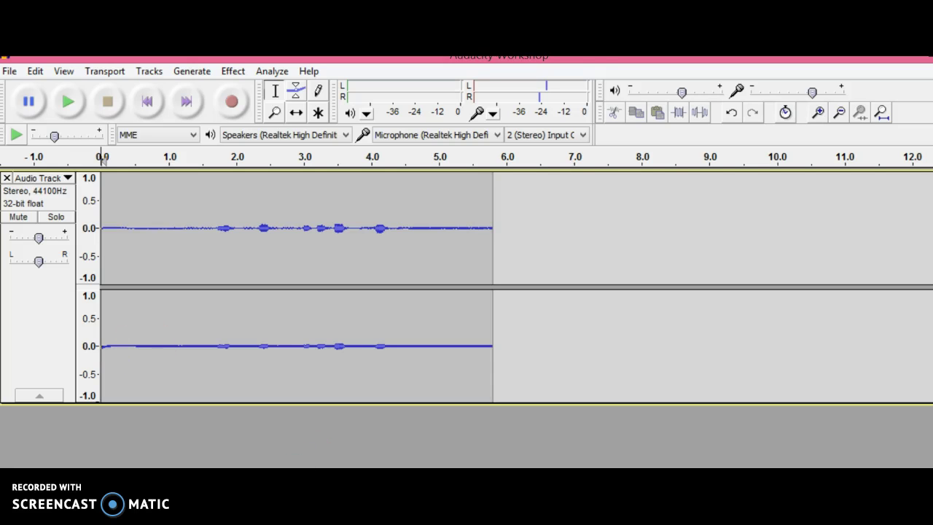
Step: Open Documents > Audacity Project in a maximized File Explorer window
key(super+e)
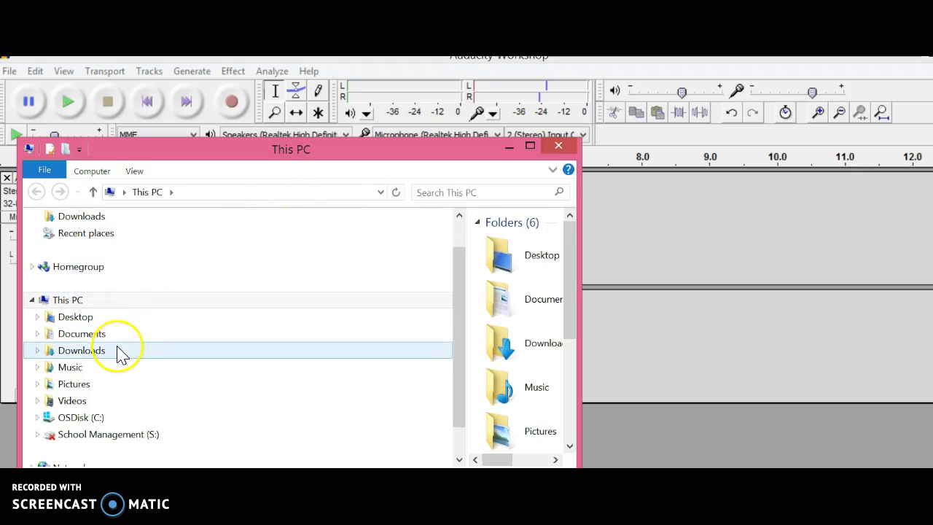
click(136, 333)
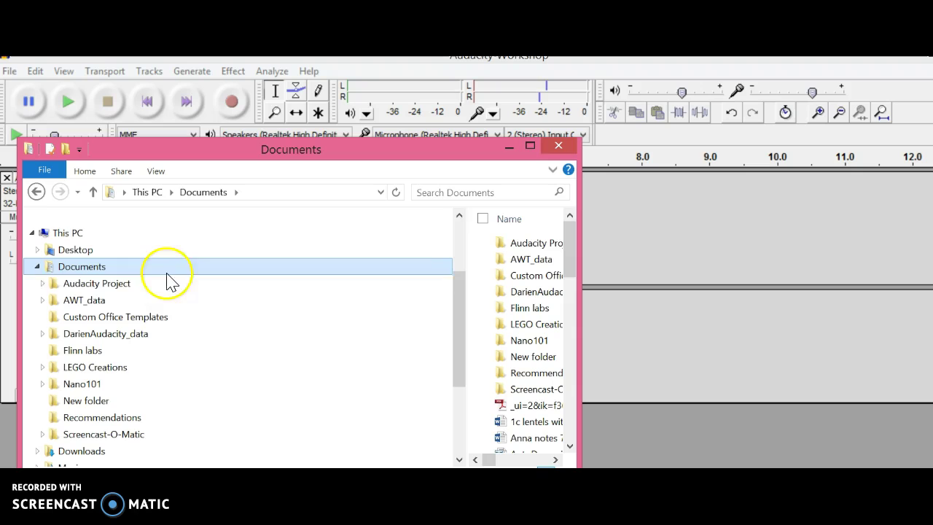
click(129, 291)
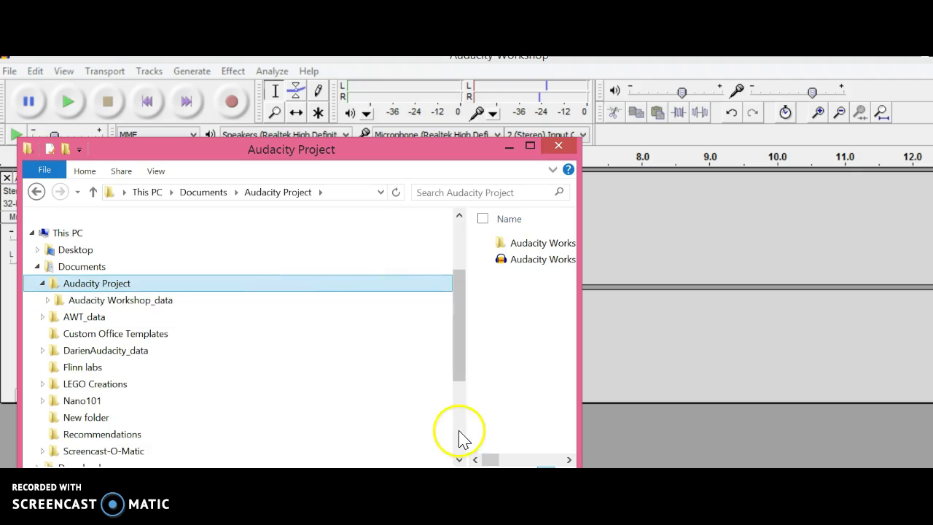
click(495, 449)
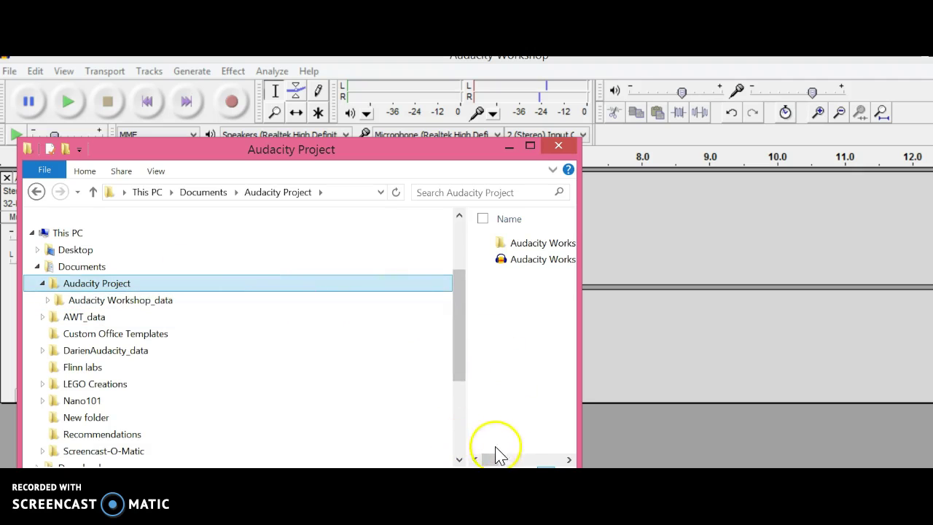
click(530, 145)
Step: Check the Audacity Workshop file and its _data folder, then return to Google Drive
click(708, 172)
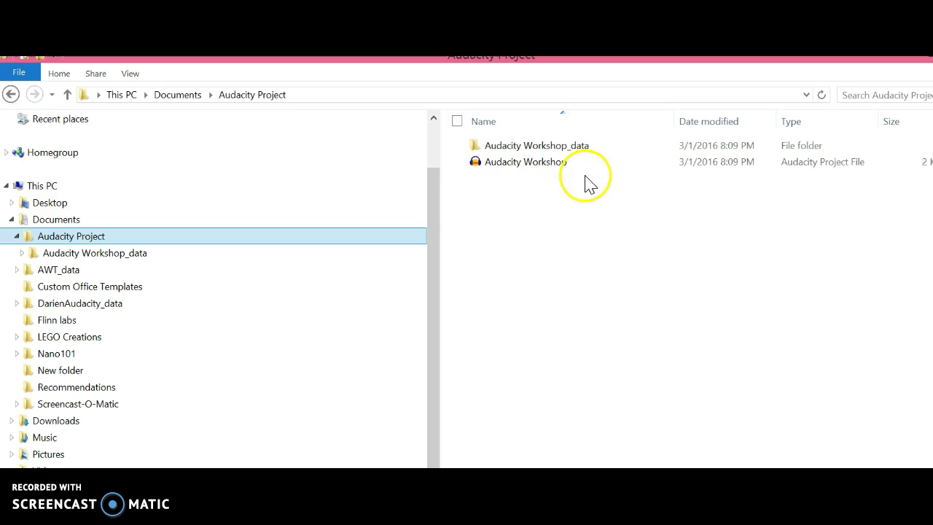
click(521, 164)
click(519, 150)
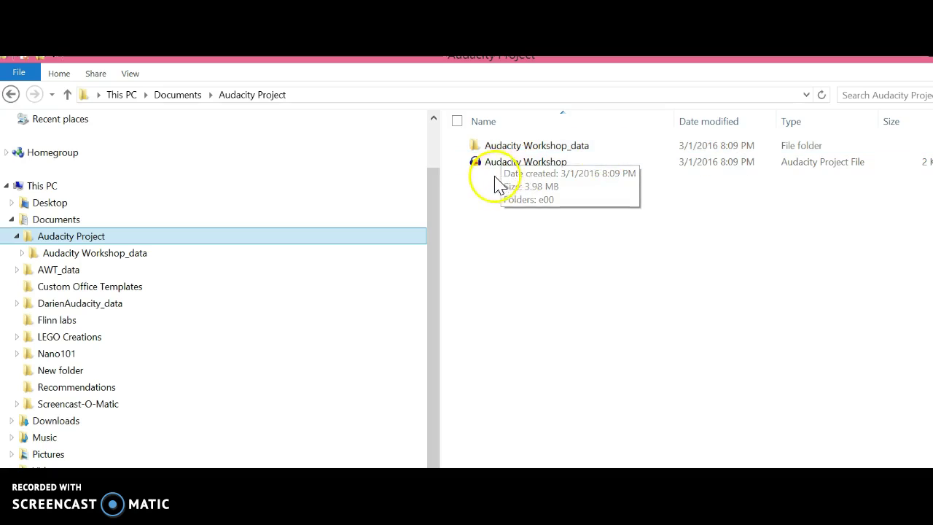
click(540, 167)
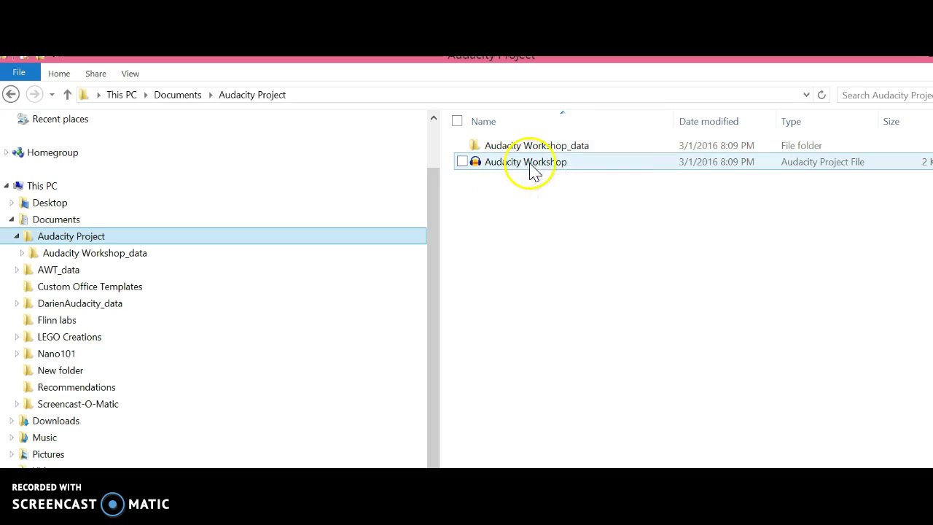
click(568, 175)
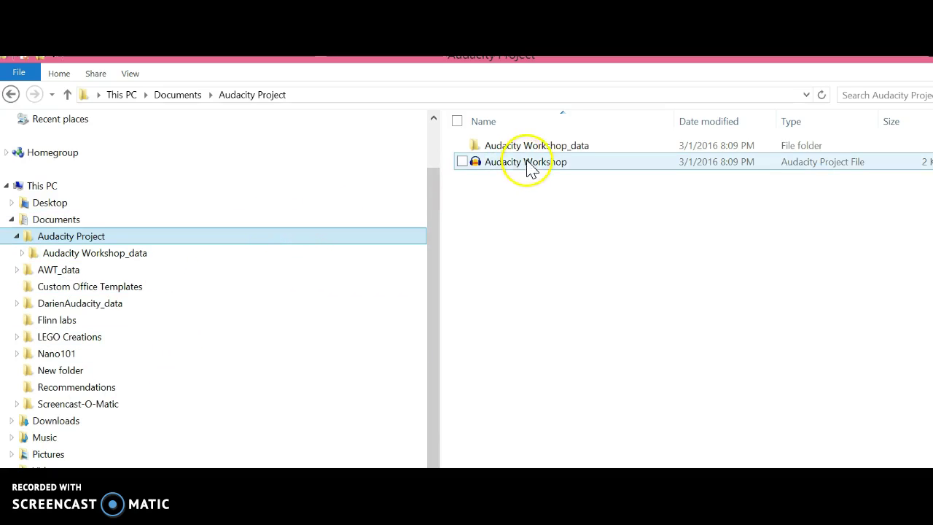
mouse_move(527, 151)
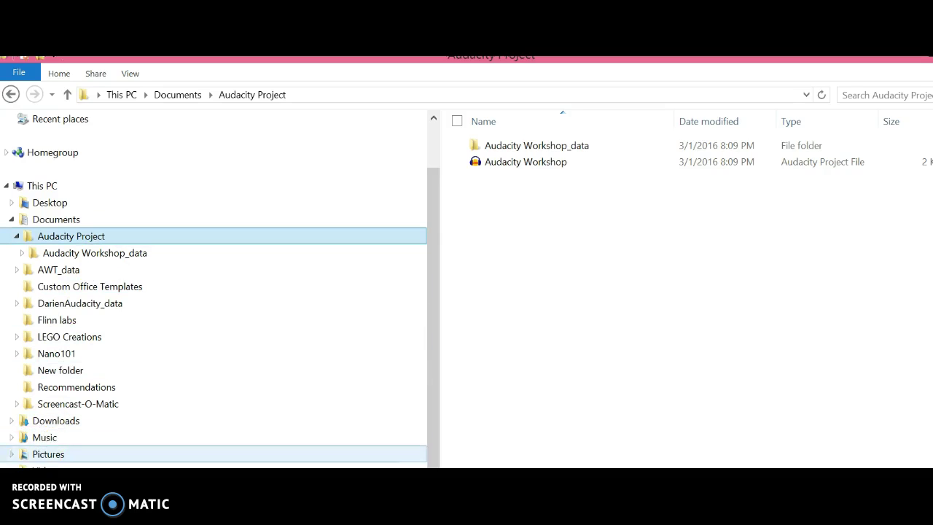
click(73, 510)
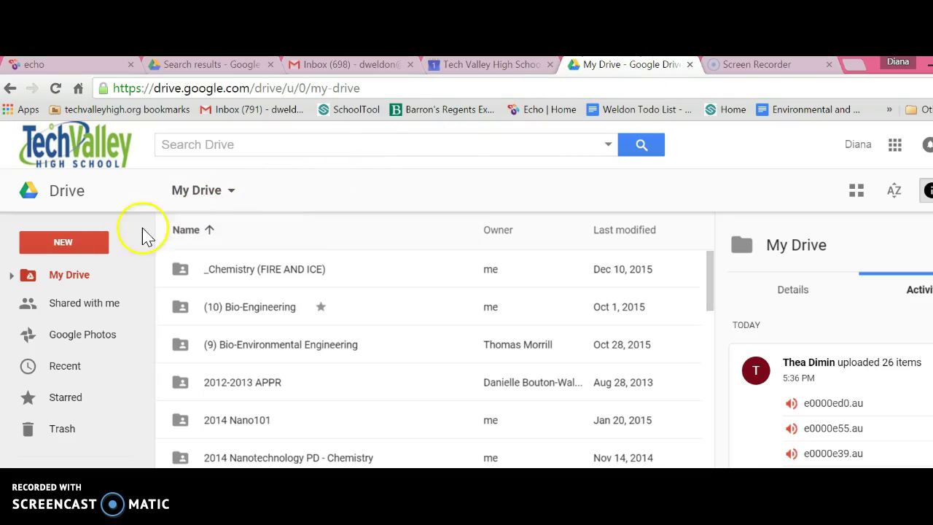
Step: Upload the Documents > Audacity Project folder to My Drive using New > Folder upload
click(87, 248)
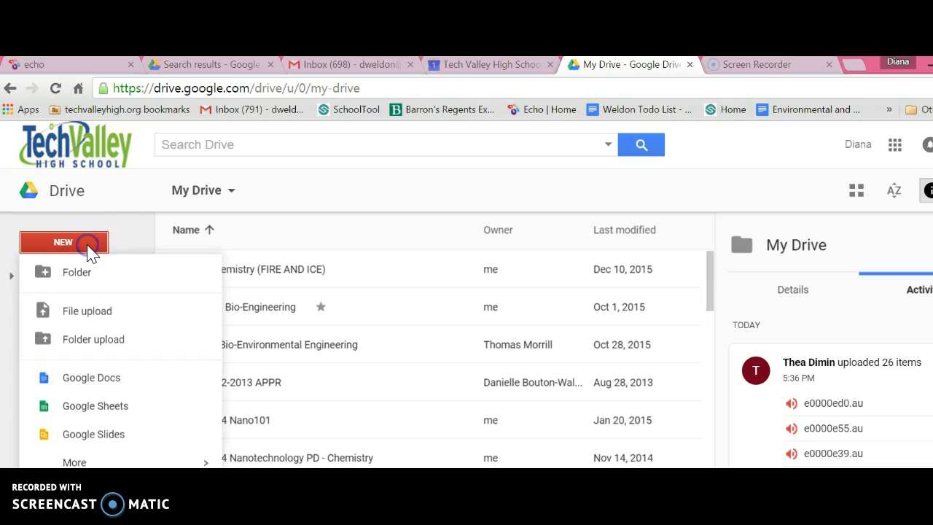
click(105, 341)
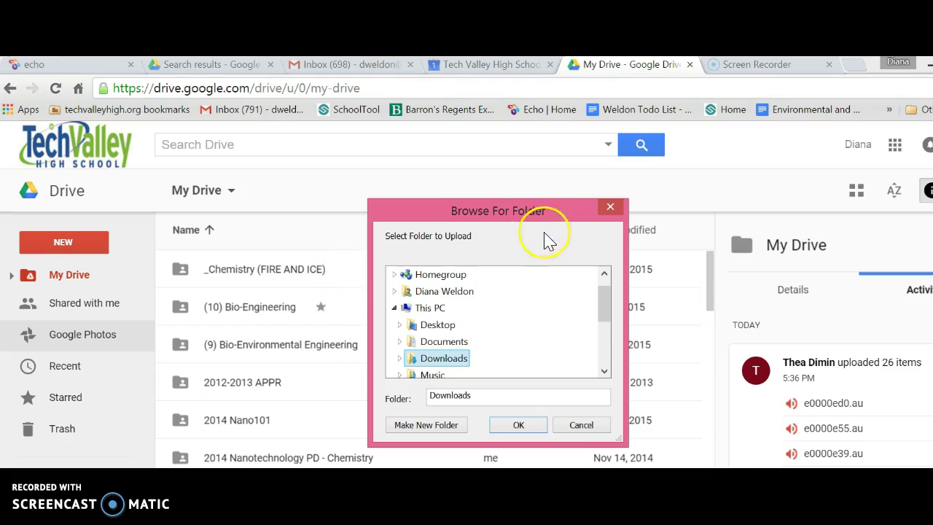
double_click(444, 341)
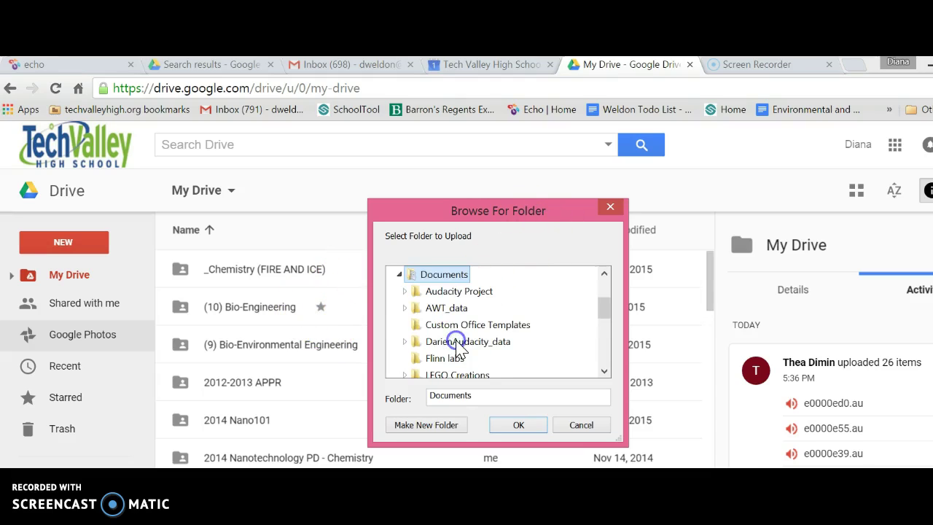
click(487, 294)
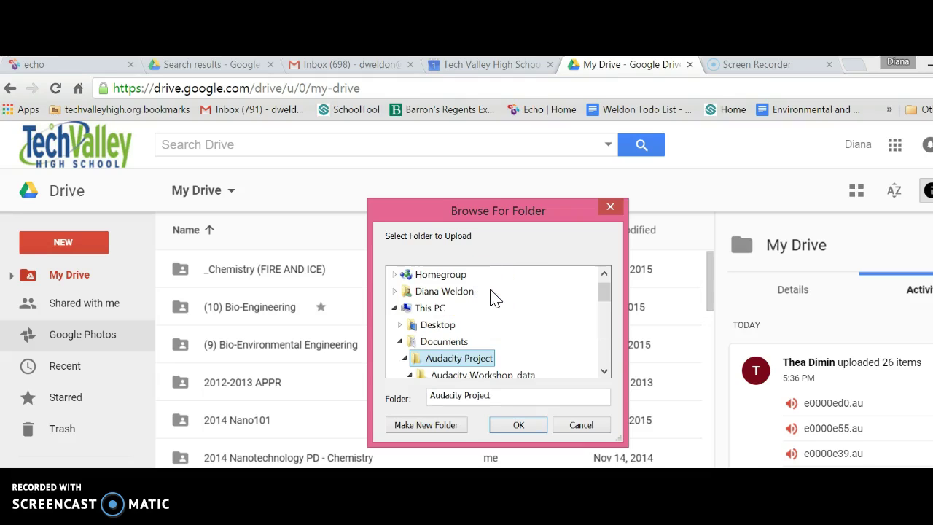
click(513, 429)
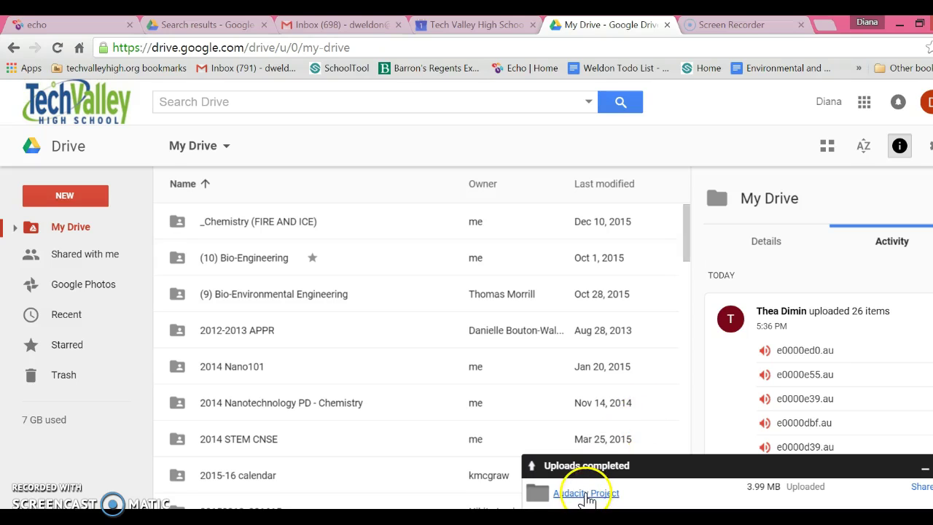
Step: Open the uploaded Audacity Project folder in Drive and select its URL in the address bar
click(587, 494)
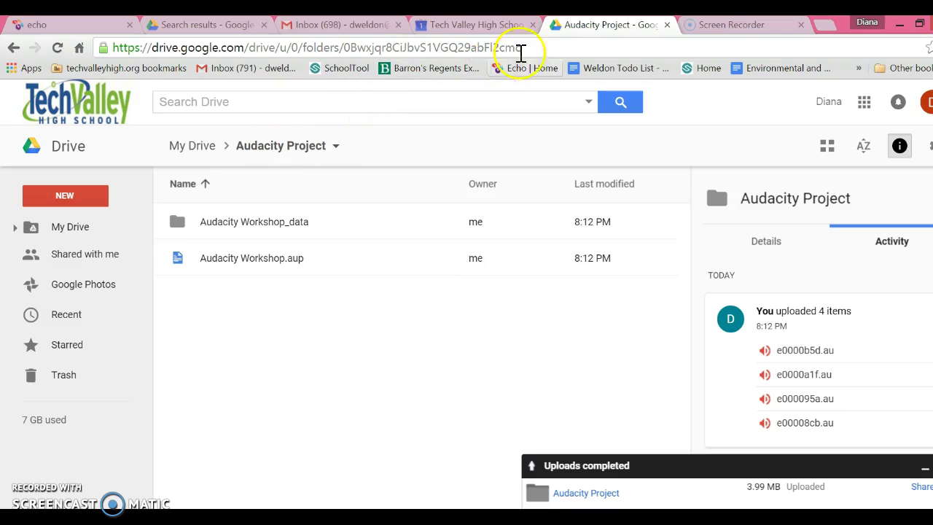
click(535, 49)
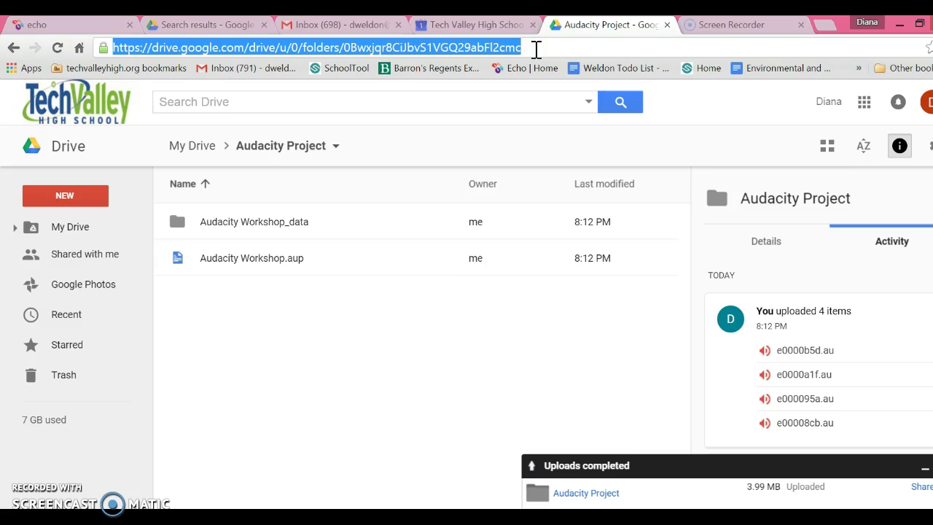
Step: Go to the Echo tab and show the Bioengineering course's Activities list
click(71, 29)
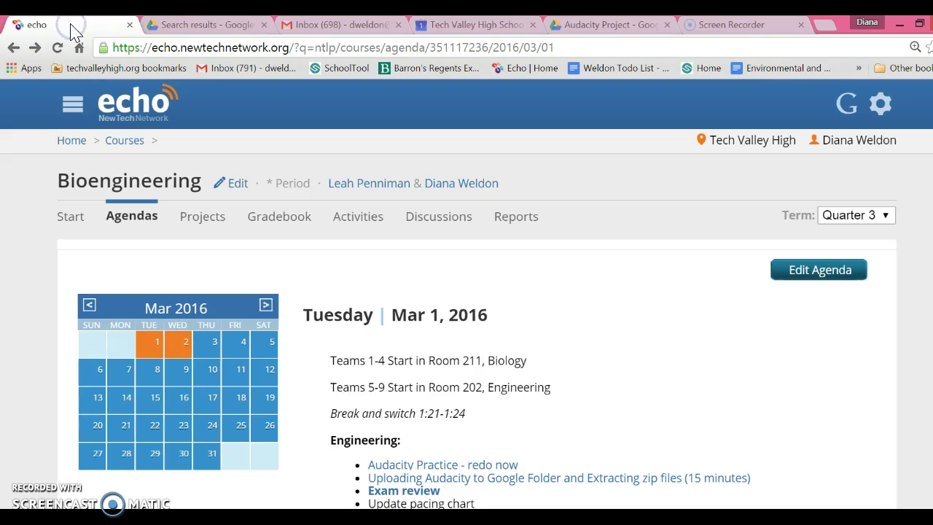
click(356, 226)
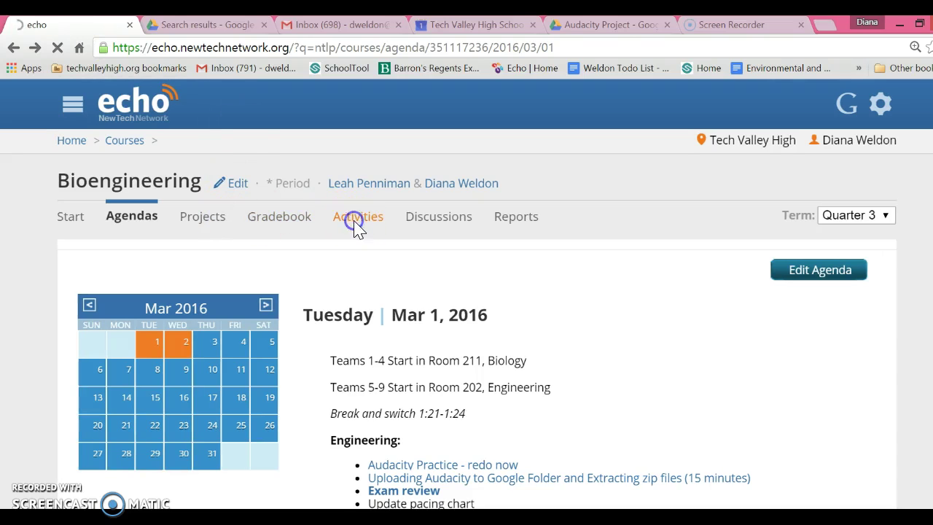